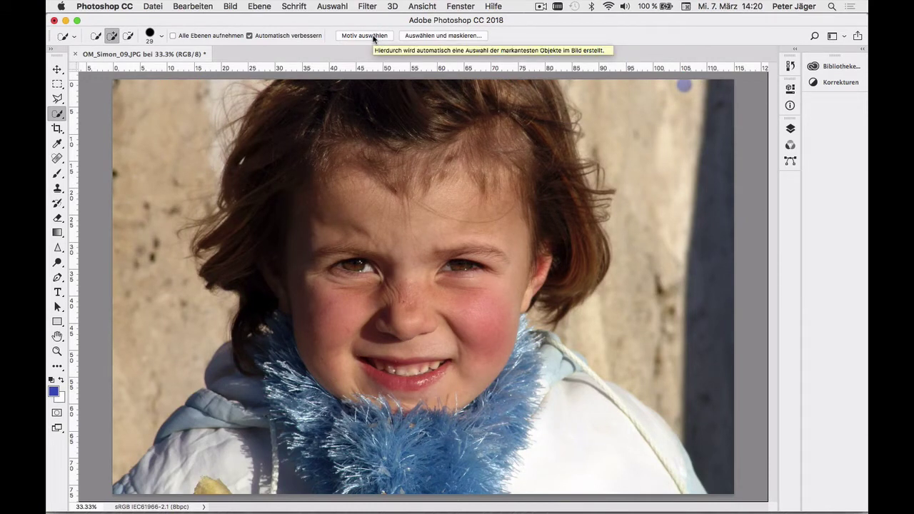
Step: Select the child automatically with Motiv auswählen, following her hair and jacket
click(334, 6)
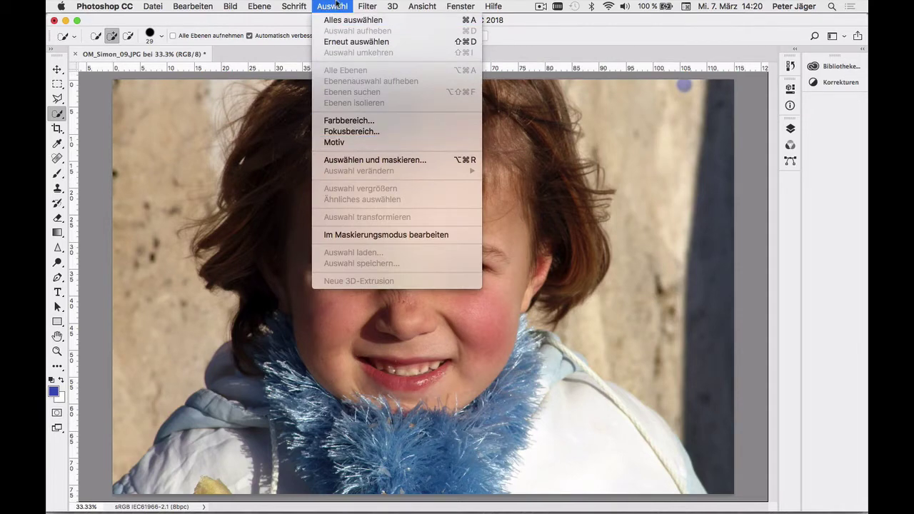
click(337, 6)
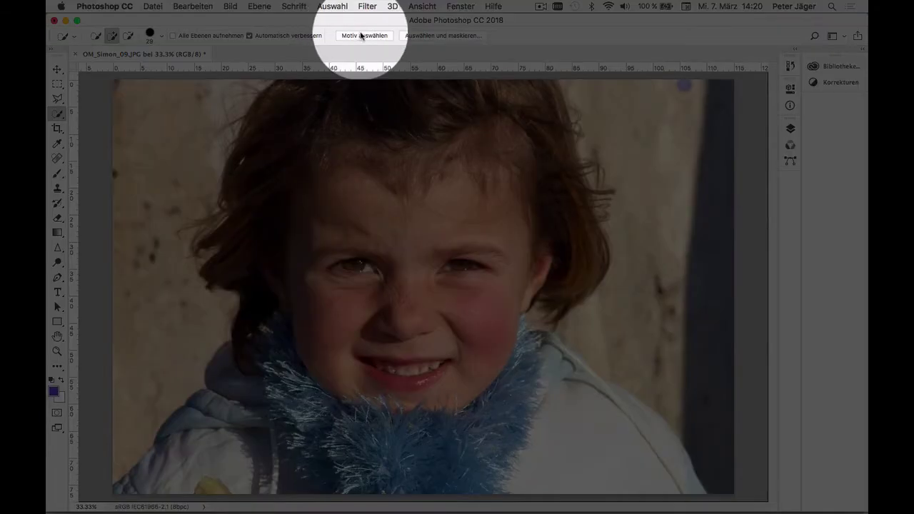
click(362, 36)
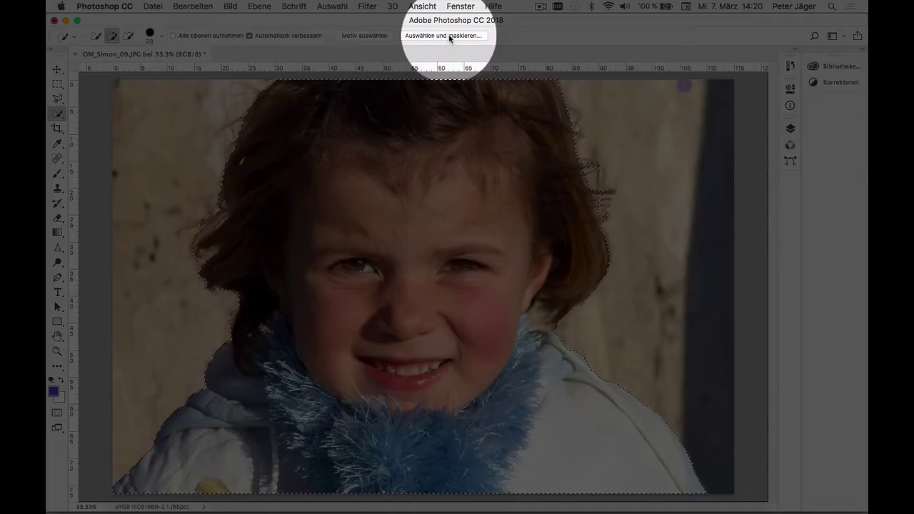
Step: Open the selection in Auswählen und maskieren with output set to Ebenenmaske
click(449, 36)
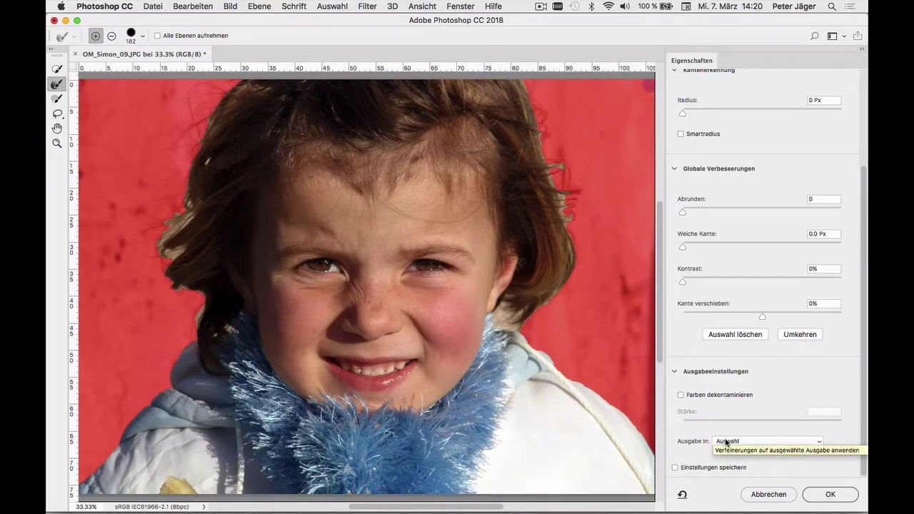
click(726, 442)
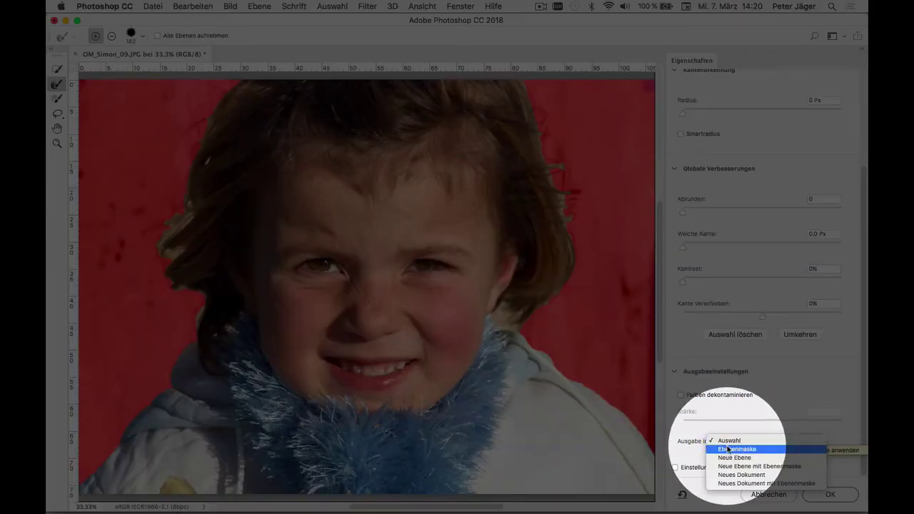
click(727, 449)
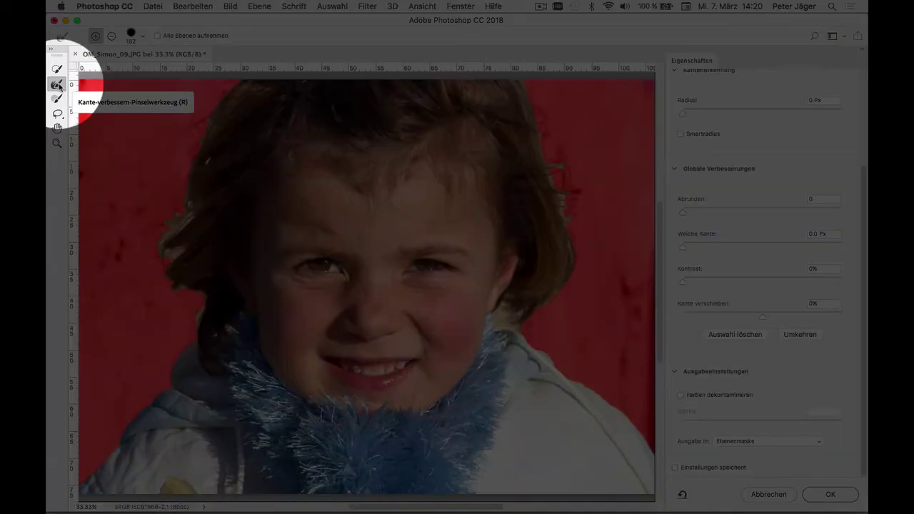
Step: Refine the hair edge down toward the neck with a resized Kante-verbessern-Pinsel
click(58, 85)
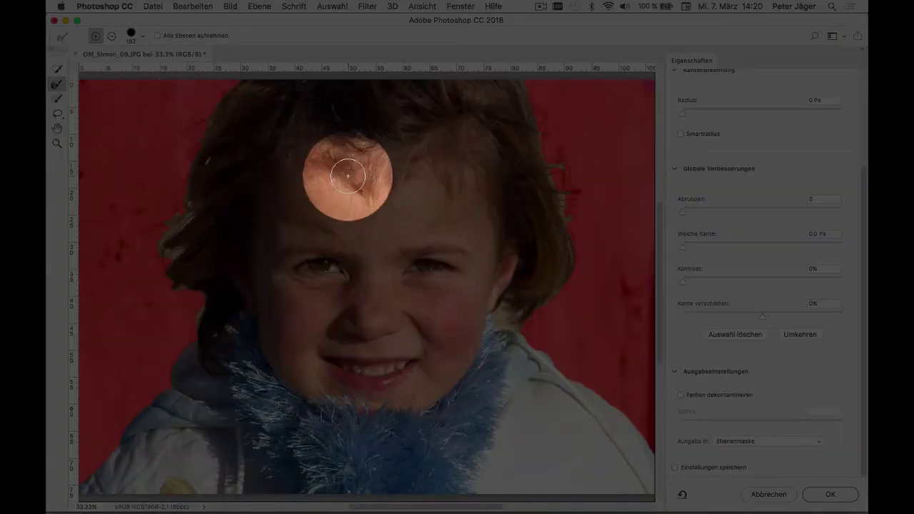
drag(557, 337, 575, 341)
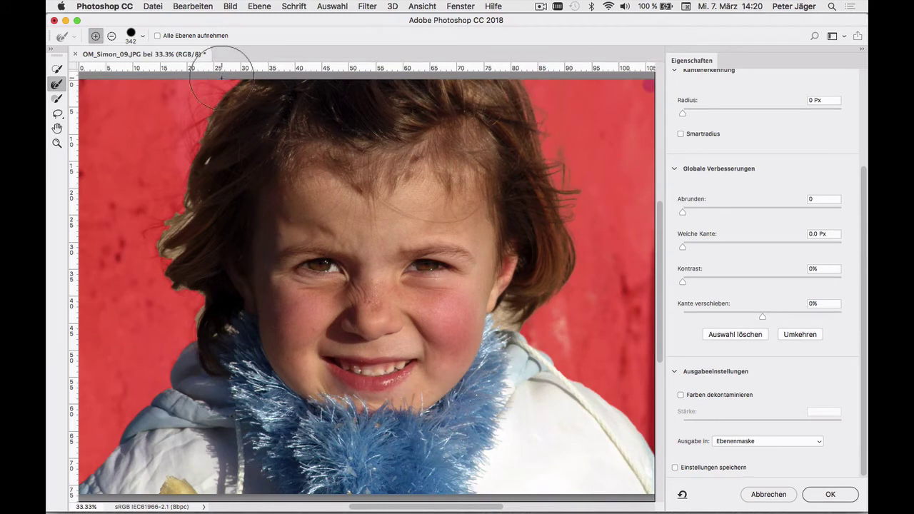
mouse_move(160, 235)
mouse_down()
mouse_move(201, 300)
mouse_move(203, 332)
mouse_up()
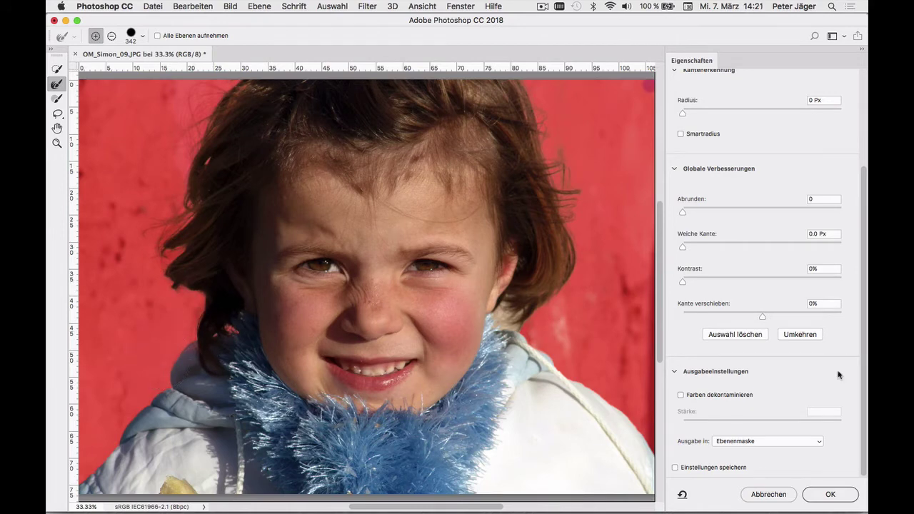
Step: Apply the refined selection as a layer mask and add a new layer named Farbton
click(831, 494)
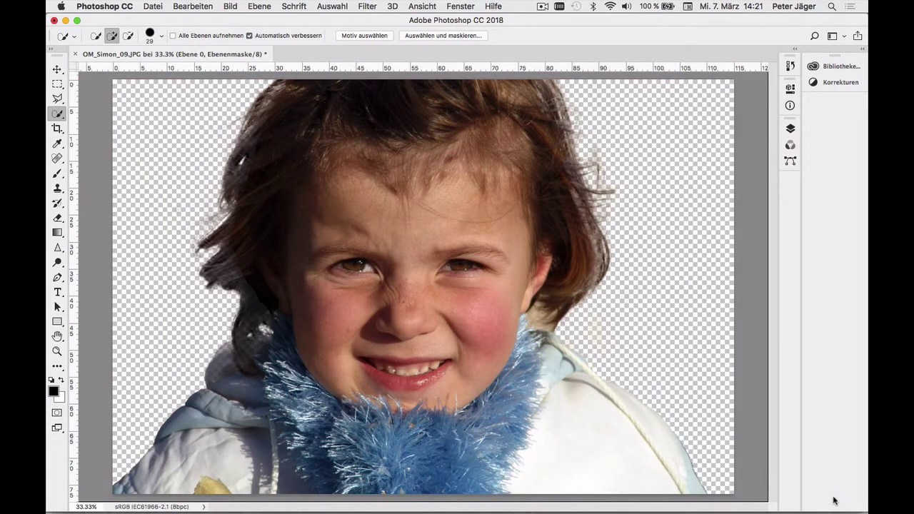
click(790, 129)
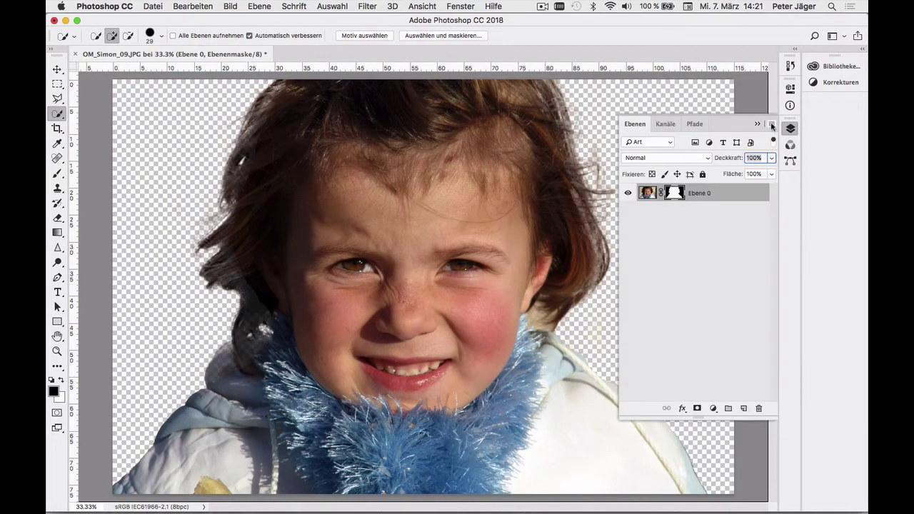
click(771, 126)
click(755, 119)
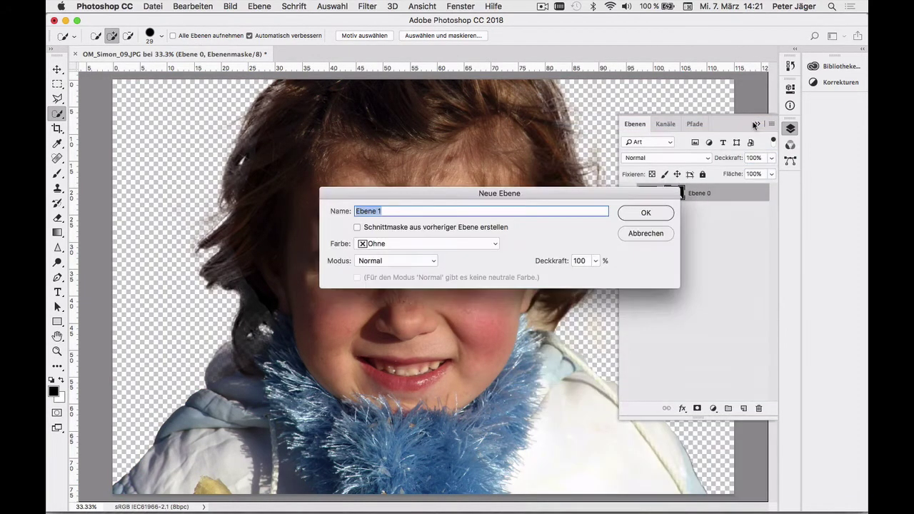
text(Farbton)
key(Return)
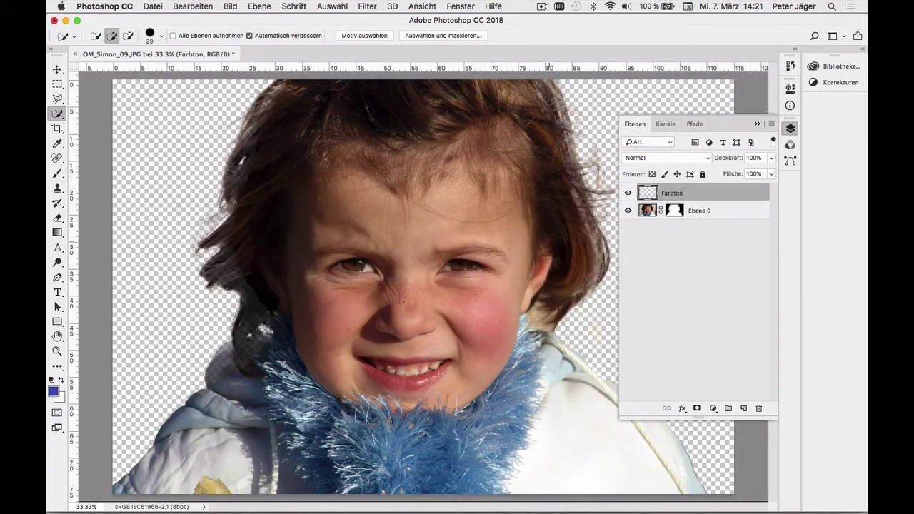
Step: Fill the Farbton layer with solid blue using Fläche füllen
click(153, 6)
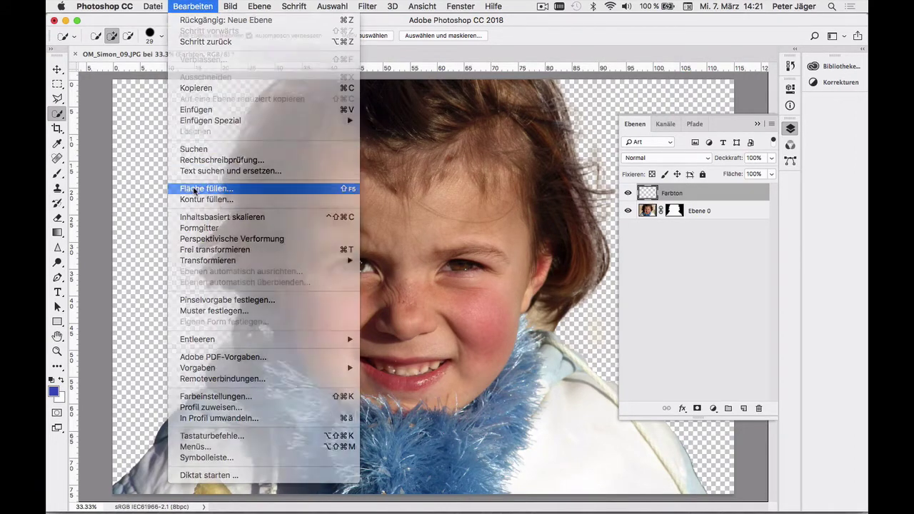
click(194, 188)
click(785, 151)
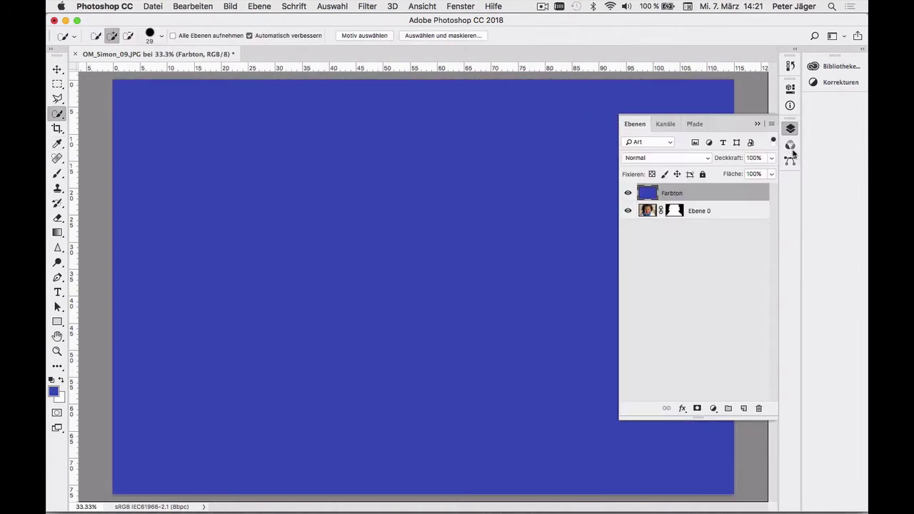
Step: Move Farbton below Ebene 0 and set the Brush tool to Abdunkeln mode
drag(747, 192, 747, 227)
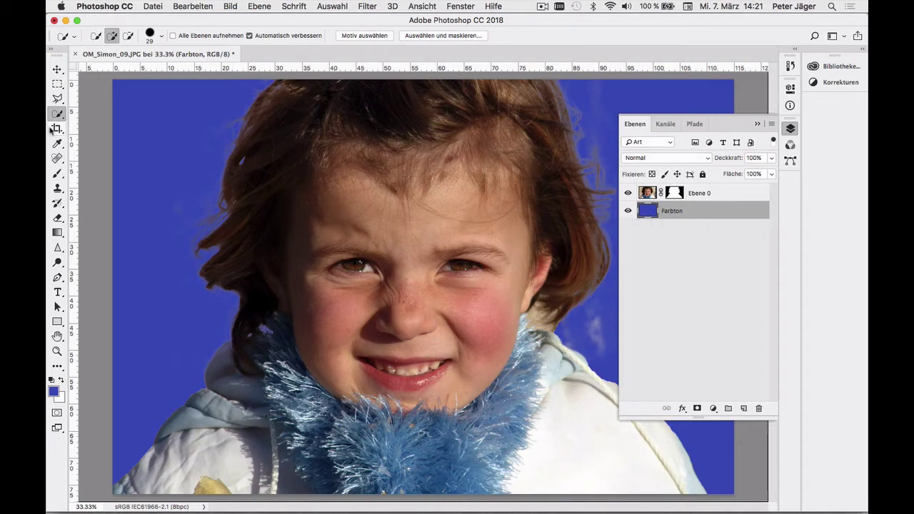
click(58, 174)
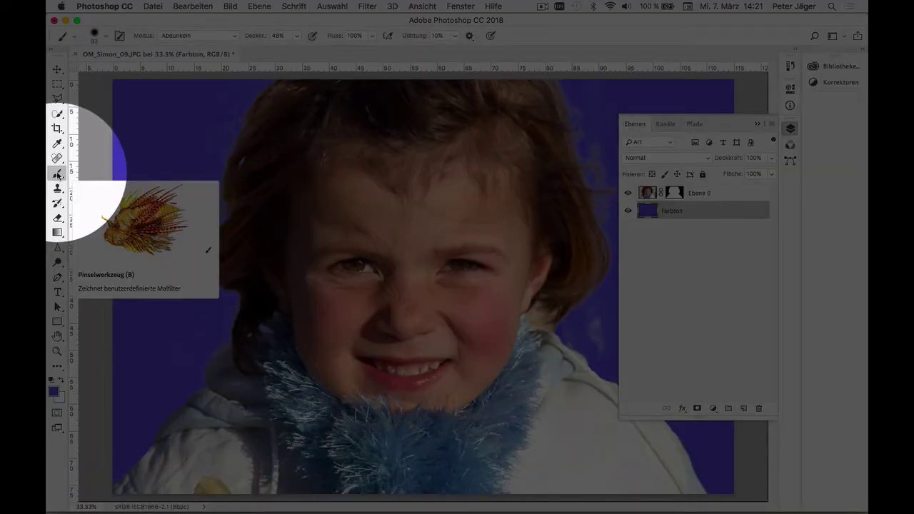
click(227, 36)
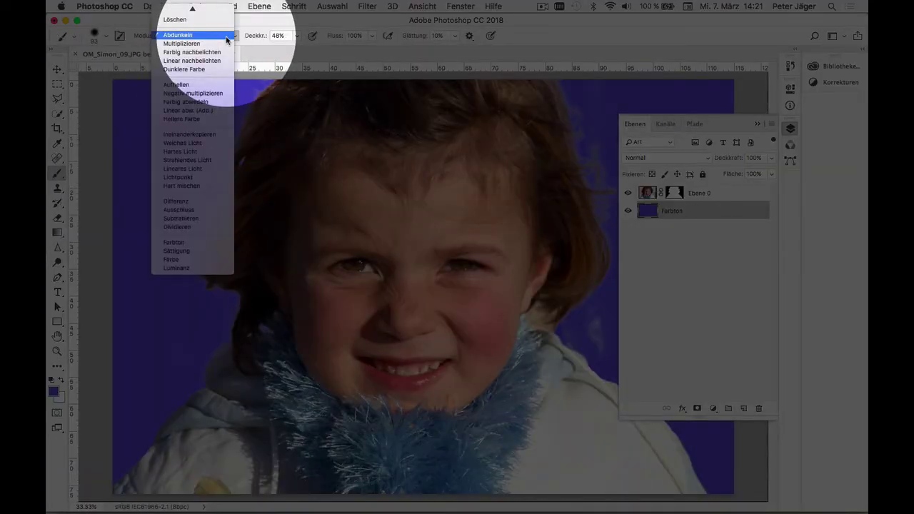
click(225, 35)
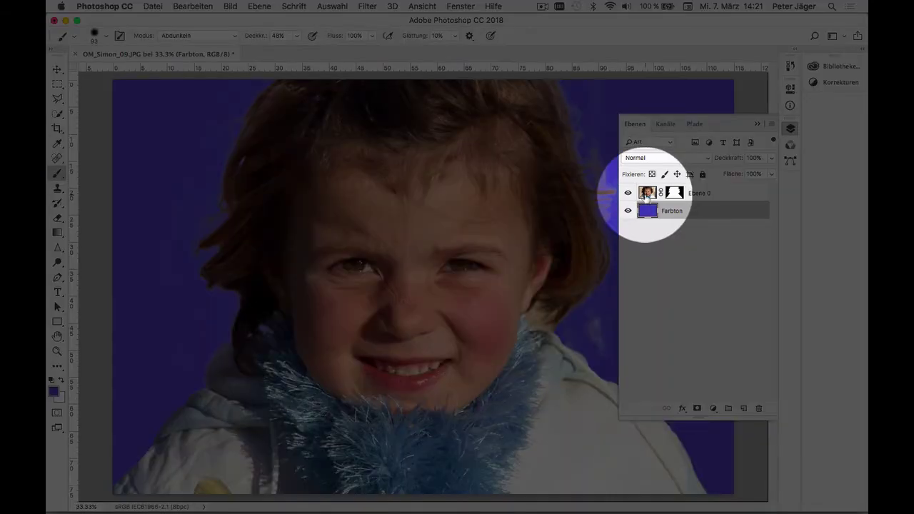
Step: Select Ebene 0 and enlarge the Abdunkeln brush to 207 px
click(647, 192)
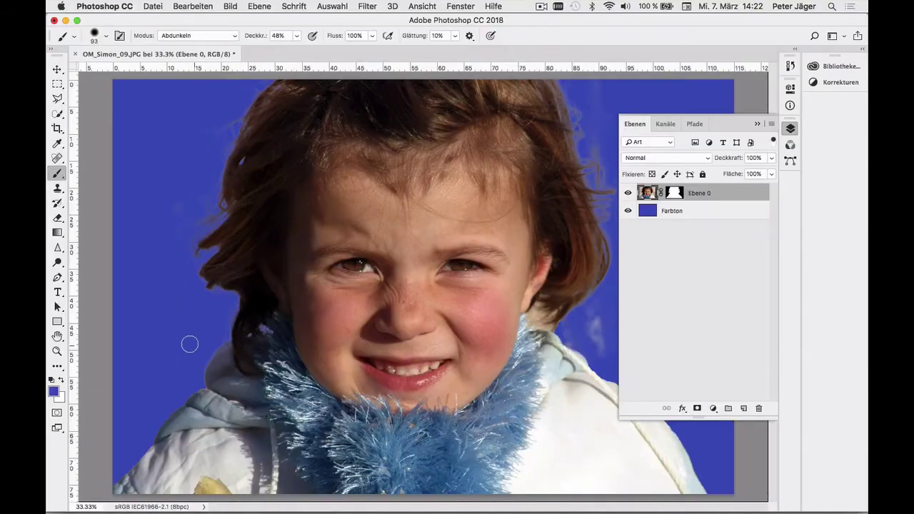
ctrl+alt+drag(169, 339, 194, 340)
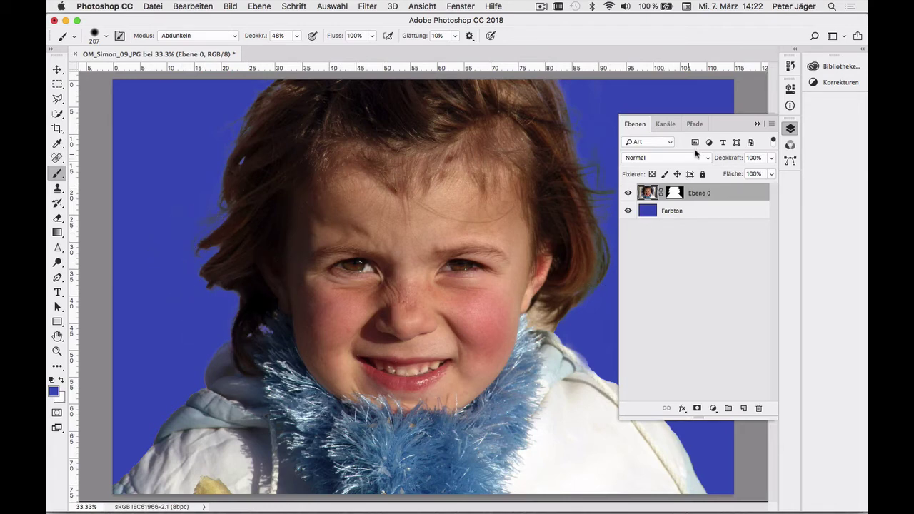
Step: In the Protokoll panel, compare the Ebenenreihenfolge state, then return to the last Pinsel state
click(789, 68)
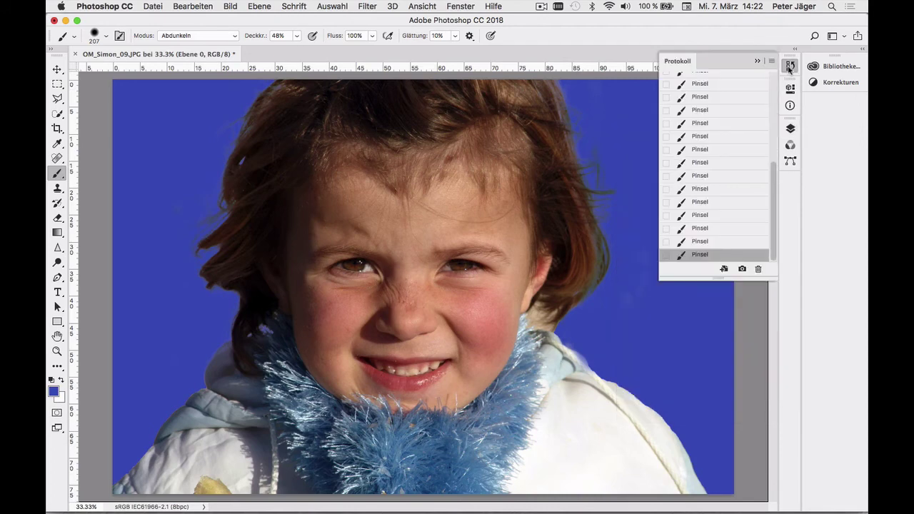
drag(775, 167, 772, 124)
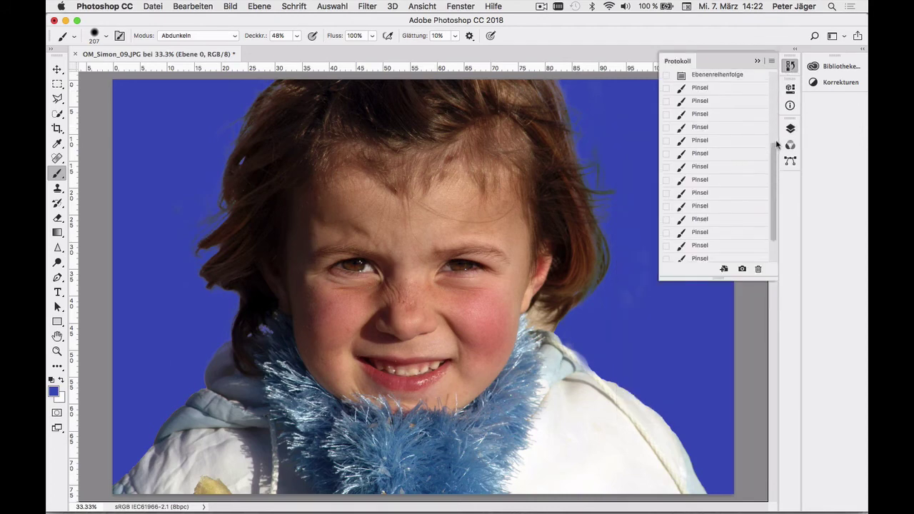
click(717, 121)
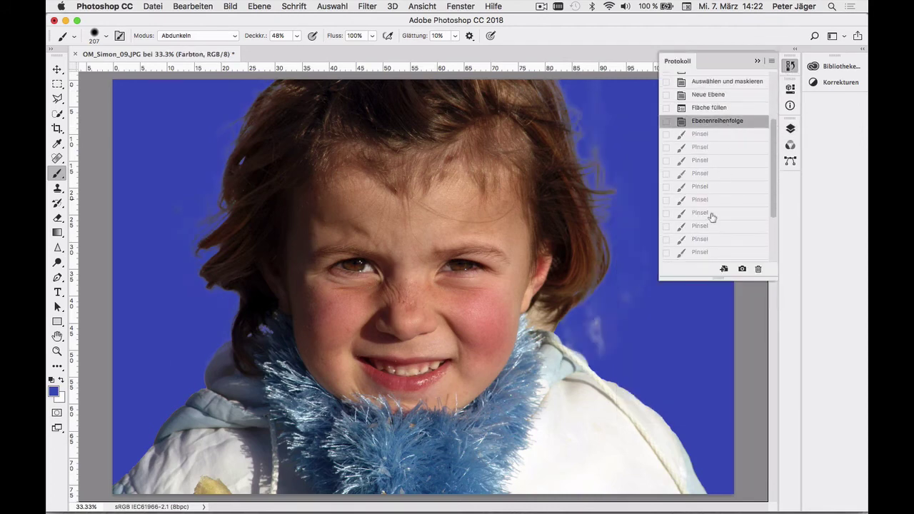
drag(773, 205, 767, 274)
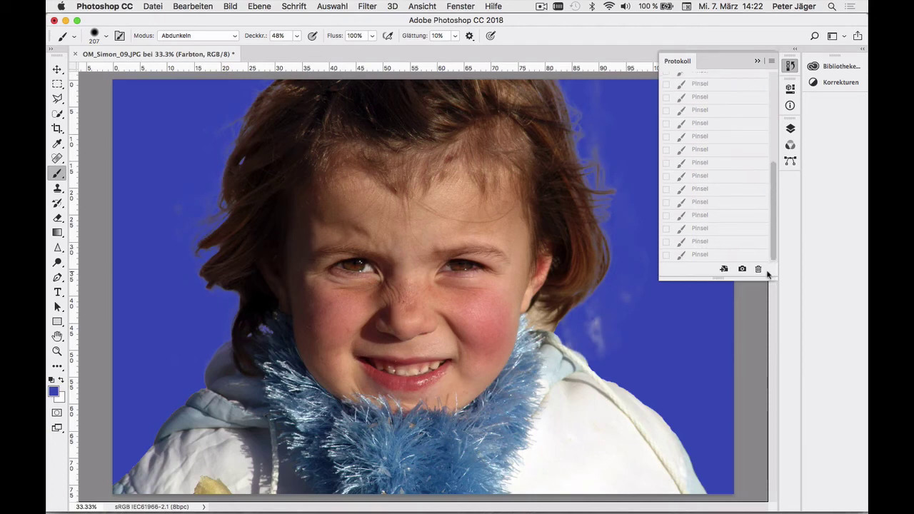
click(719, 255)
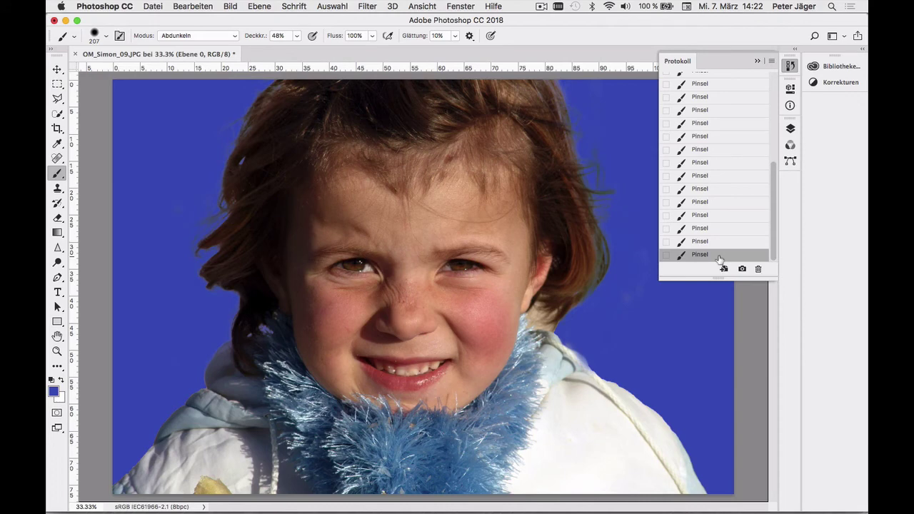